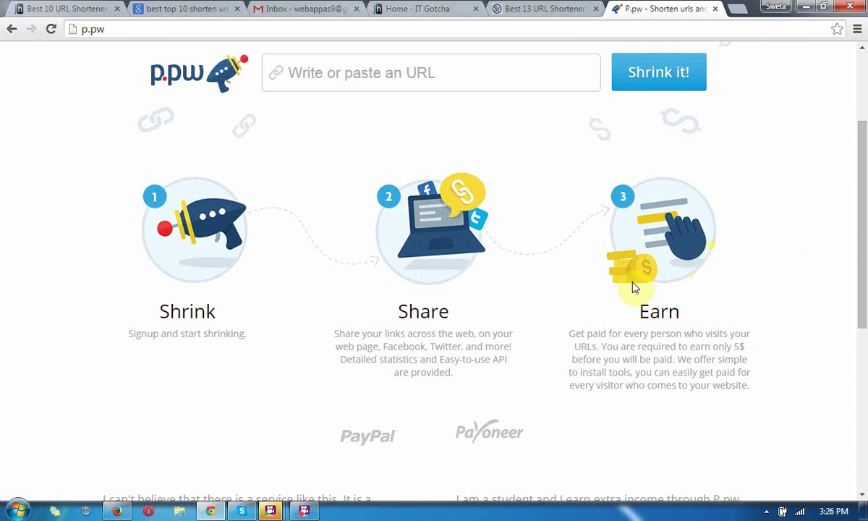
- Open the p.pw sign-up form and enter the saved username, the password and its repeat
drag(864, 277, 864, 184)
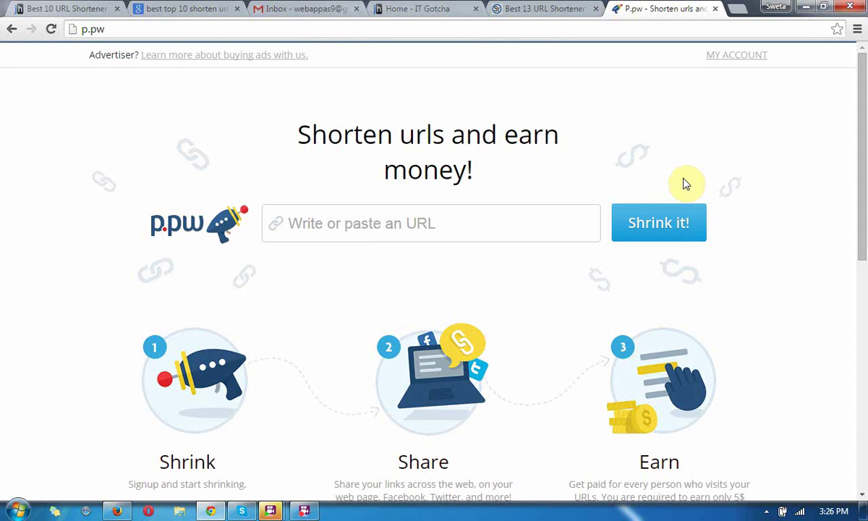
click(741, 57)
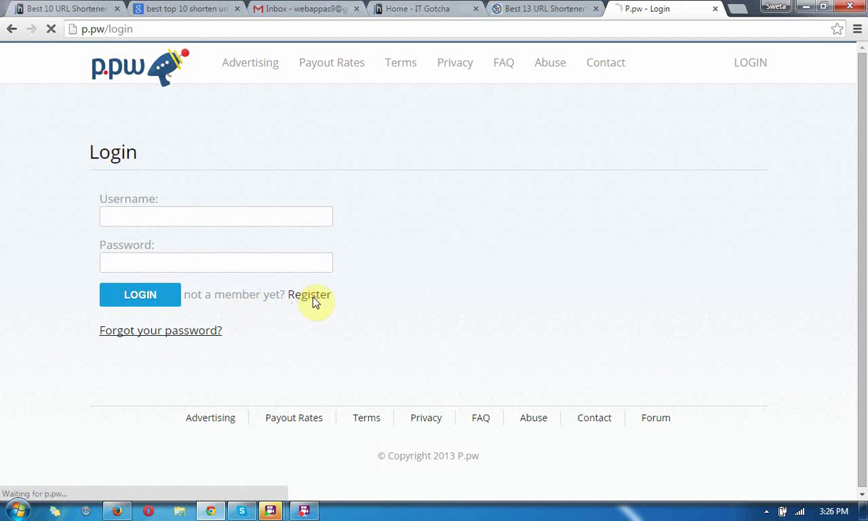
click(311, 296)
click(241, 225)
click(237, 235)
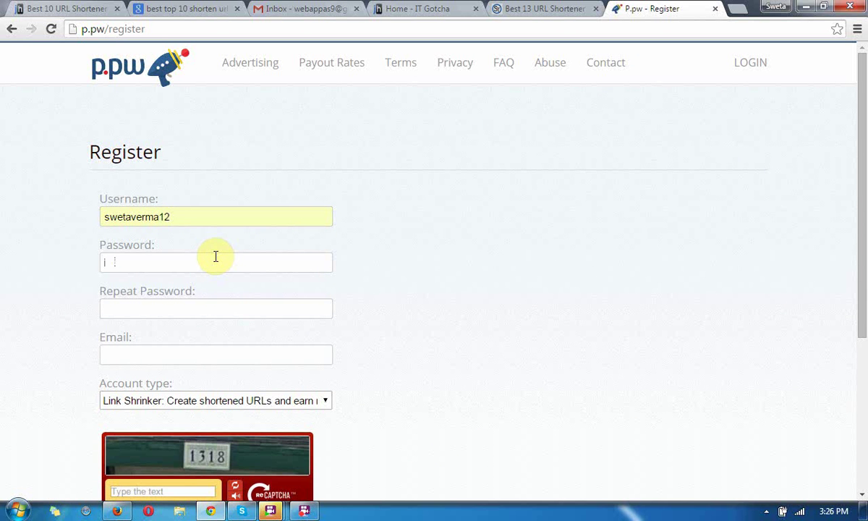
key(ctrl+v)
text(•••••••••)
- Fill in the saved e-mail address, keep Link Shrinker as account type, and accept the terms
key(Tab)
drag(864, 154, 864, 208)
text(12)
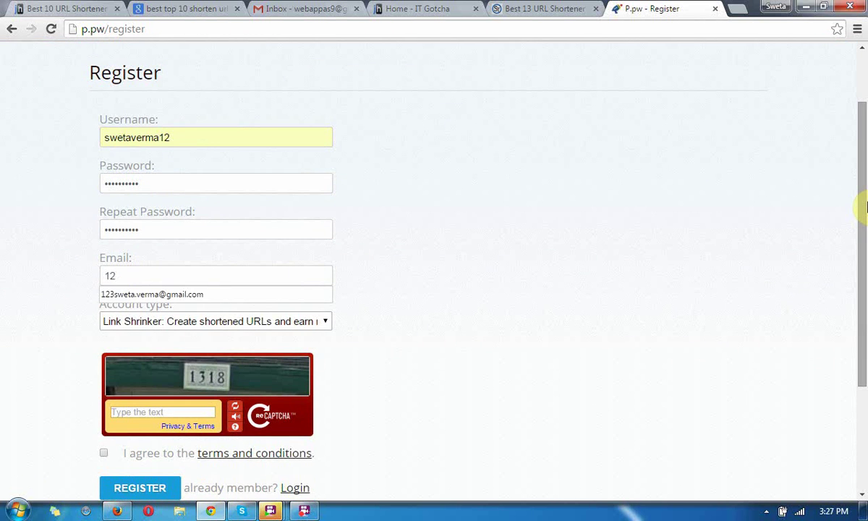
key(Down)
key(Return)
drag(865, 245, 862, 301)
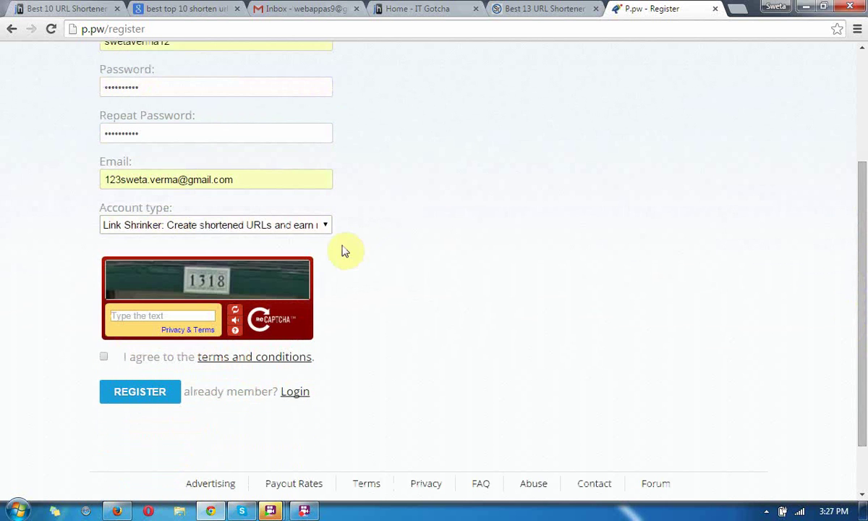
click(315, 228)
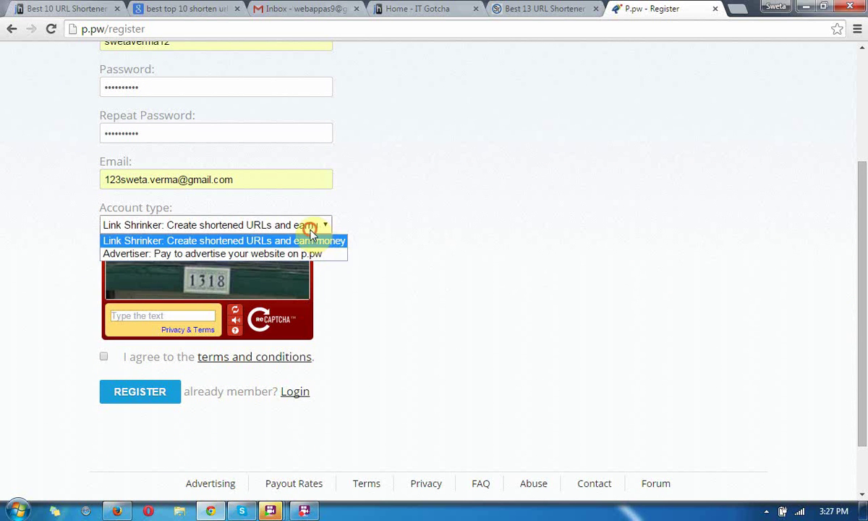
click(329, 240)
click(103, 357)
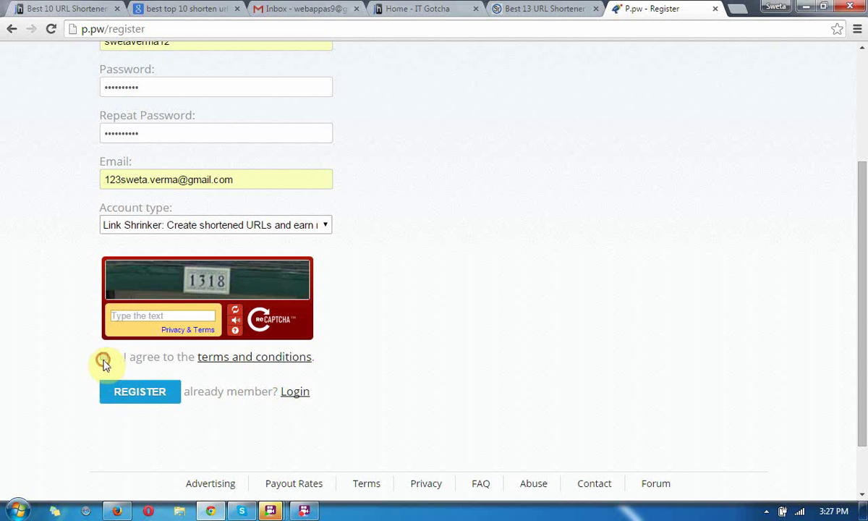
- Submit the form, then answer a refreshed captcha with 24254 and re-accept the terms
click(123, 394)
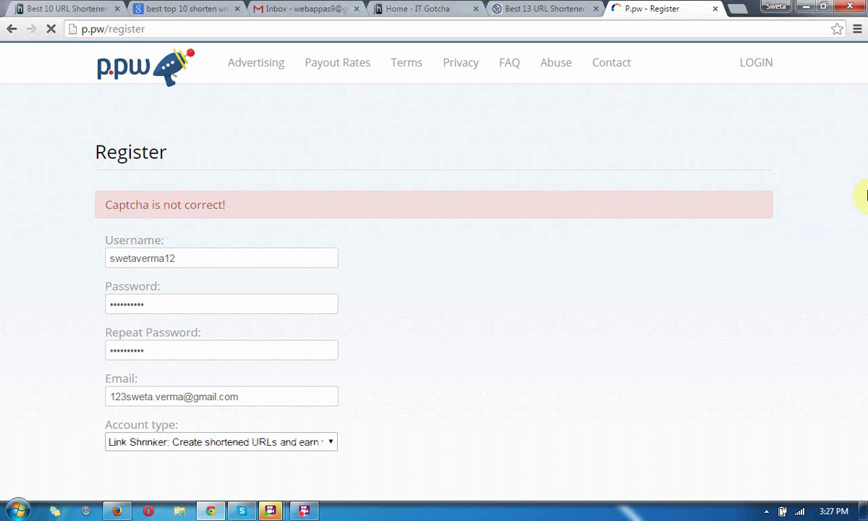
drag(865, 190, 865, 293)
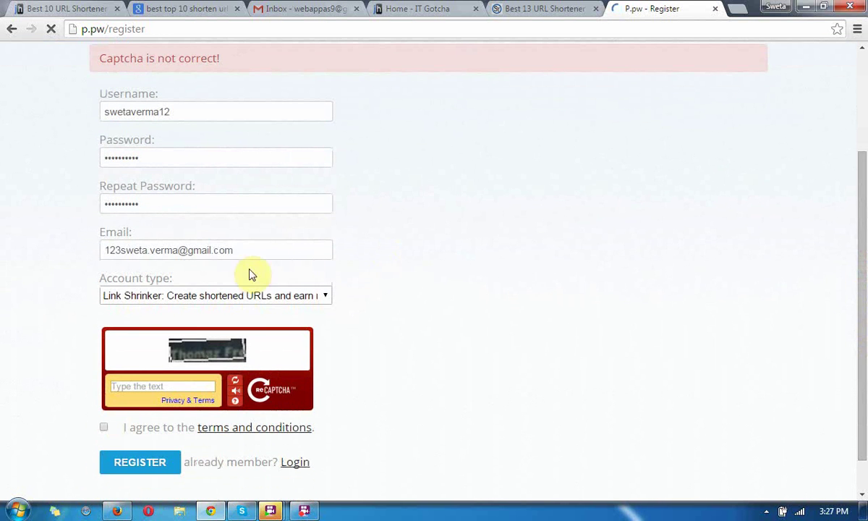
click(140, 387)
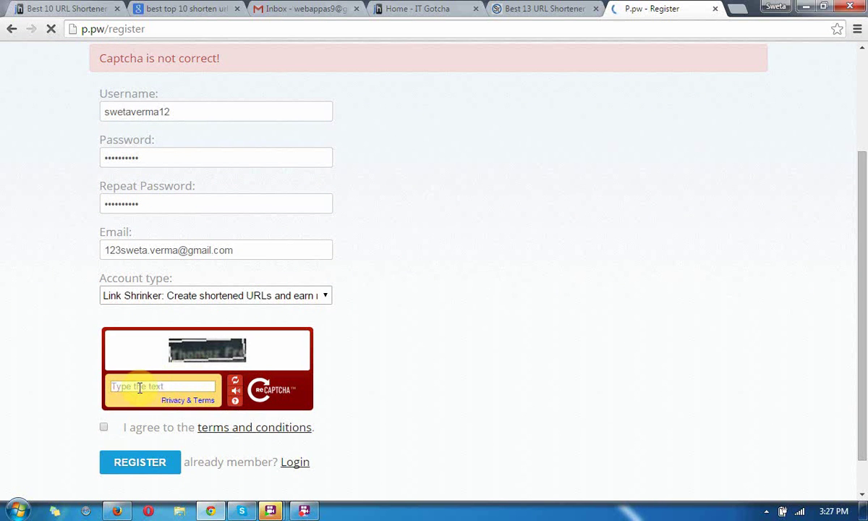
click(238, 386)
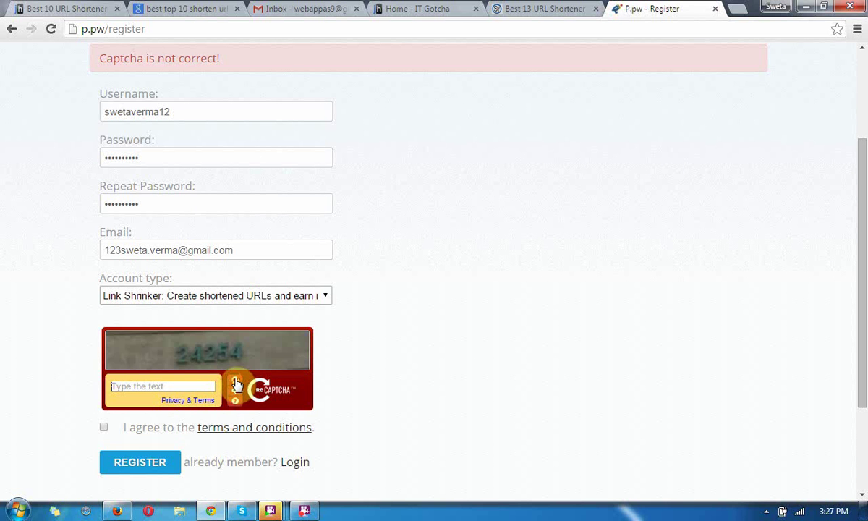
click(186, 386)
text(2)
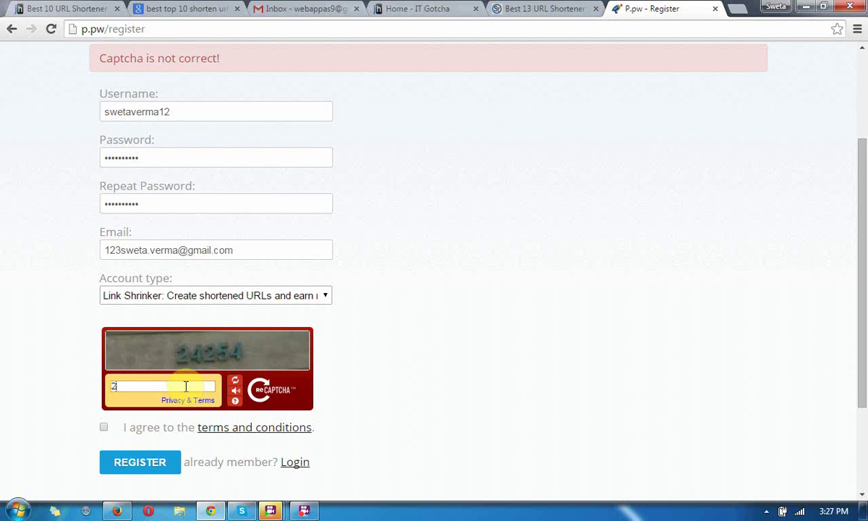
text(42)
text(54)
click(103, 427)
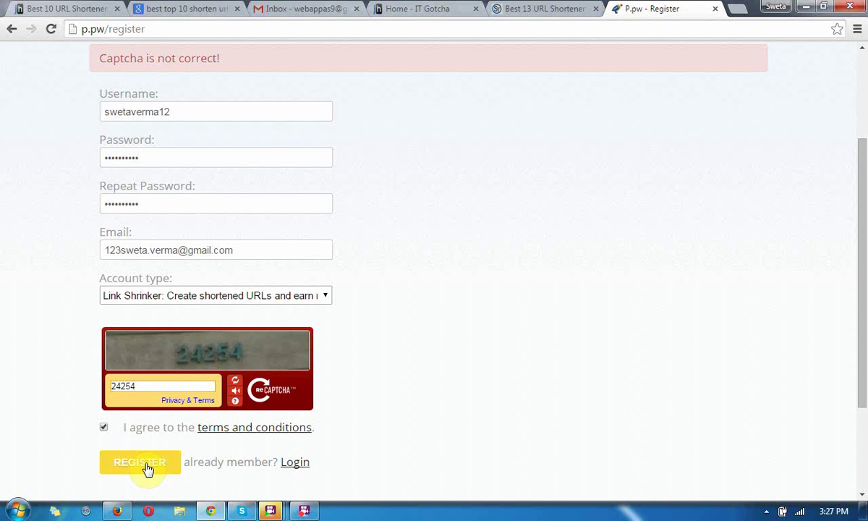
- Resubmit the registration, then change the taken username so it ends in 99
click(147, 468)
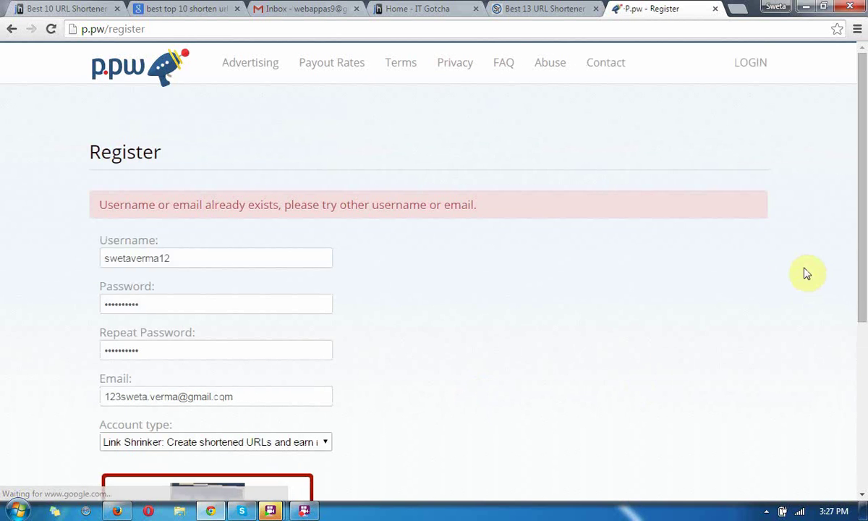
click(236, 257)
key(BackSpace)
key(BackSpace)
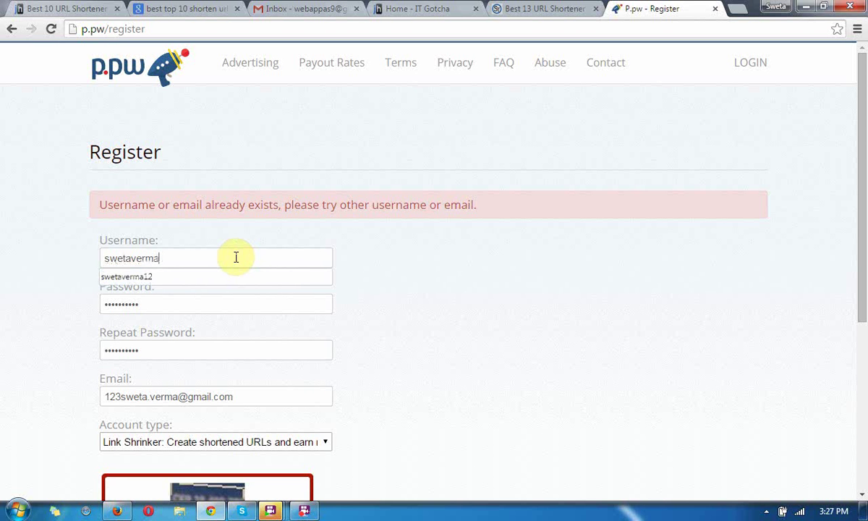
text(99)
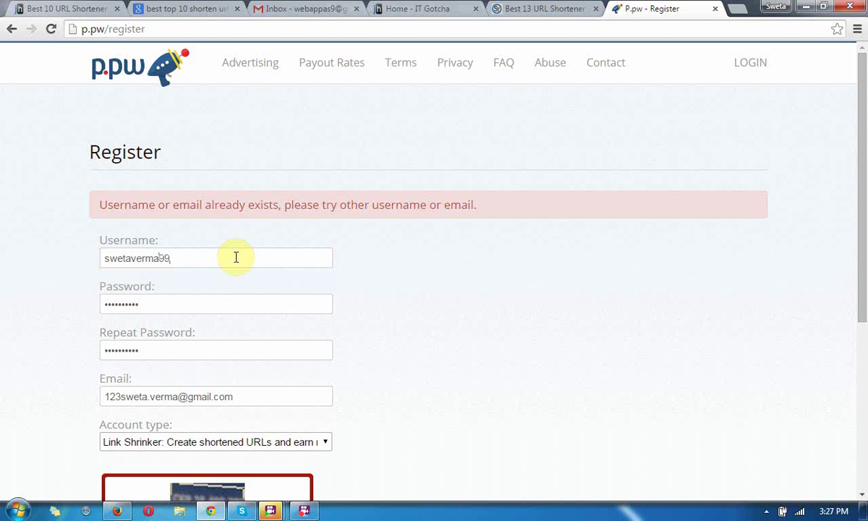
- Re-accept the terms, answer a new captcha with 1010 and resubmit the form
drag(864, 220, 864, 332)
click(104, 376)
click(235, 330)
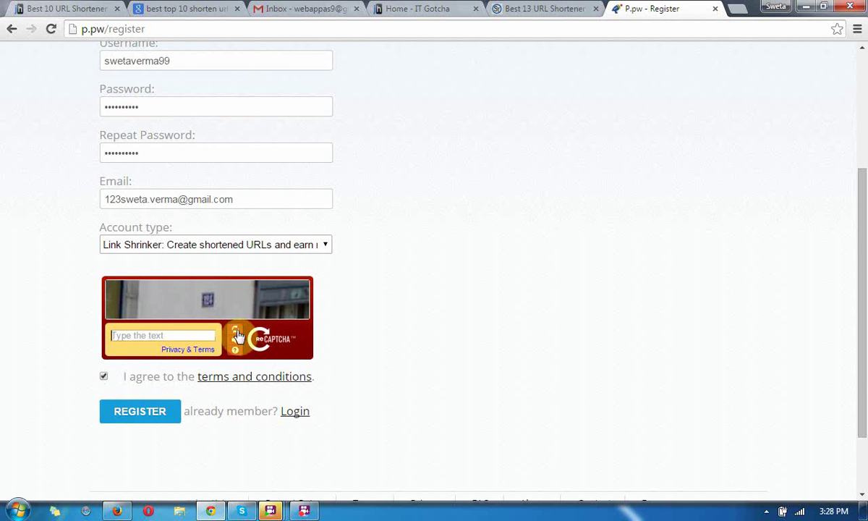
click(189, 335)
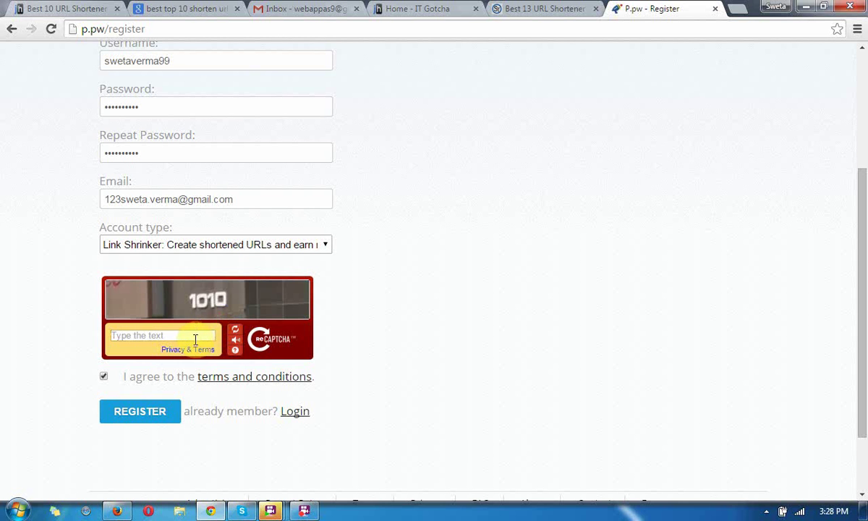
text(1010)
click(147, 413)
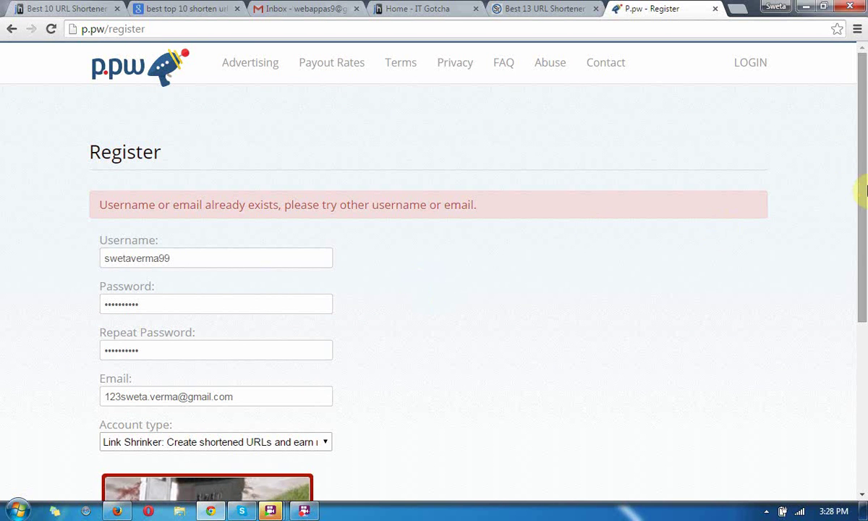
- Replace the registration e-mail with a different saved address from autofill
drag(862, 190, 862, 238)
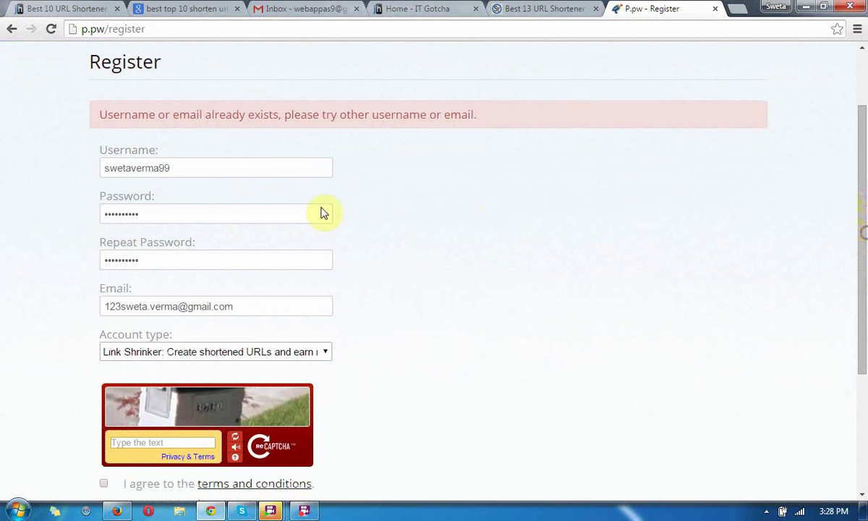
drag(243, 304, 9, 305)
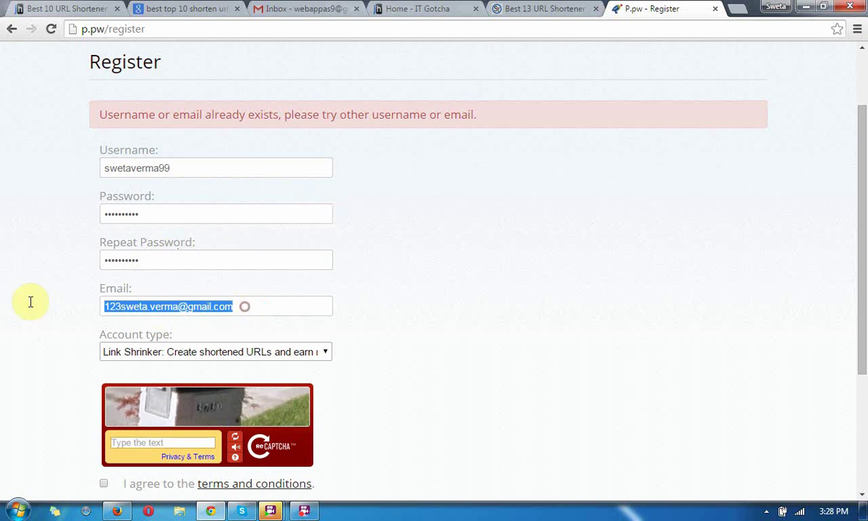
text(we)
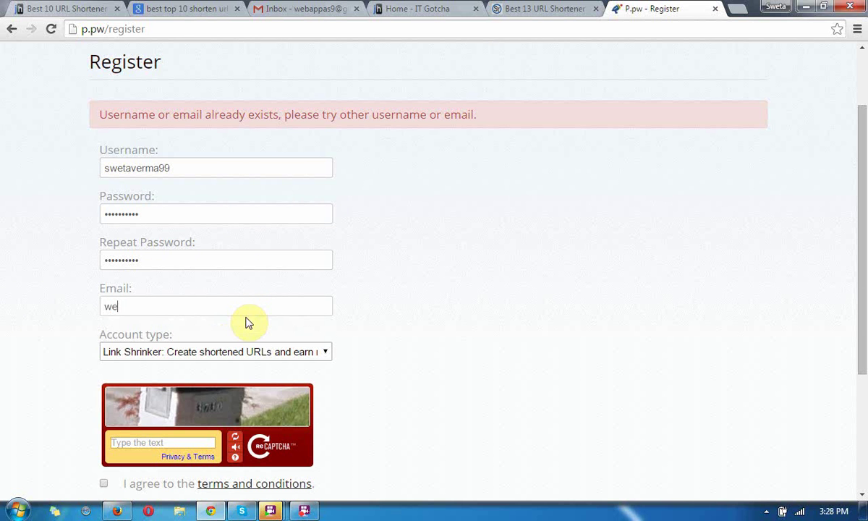
key(BackSpace)
key(BackSpace)
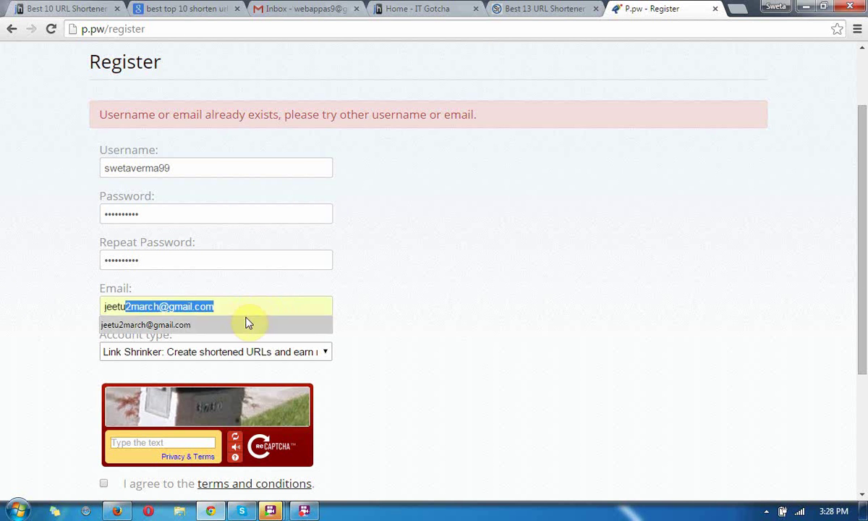
click(246, 323)
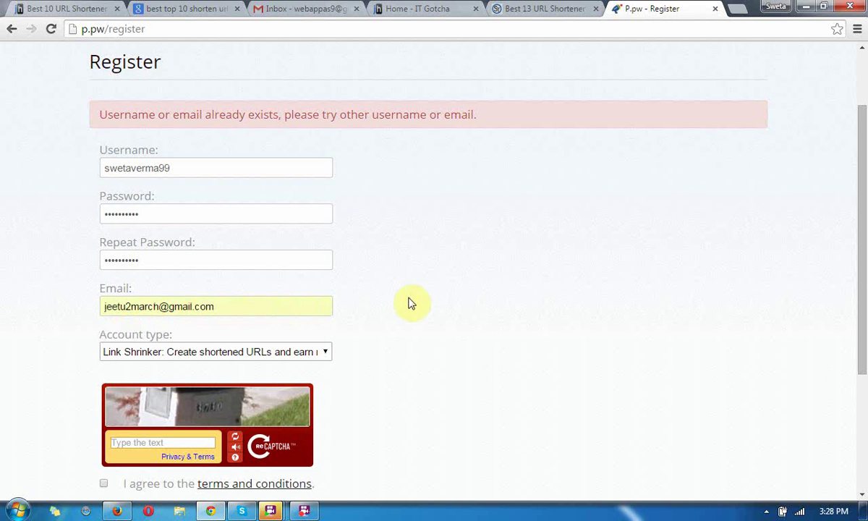
- Re-accept the terms and enter 674 as the answer to a fresh captcha
drag(863, 241, 855, 329)
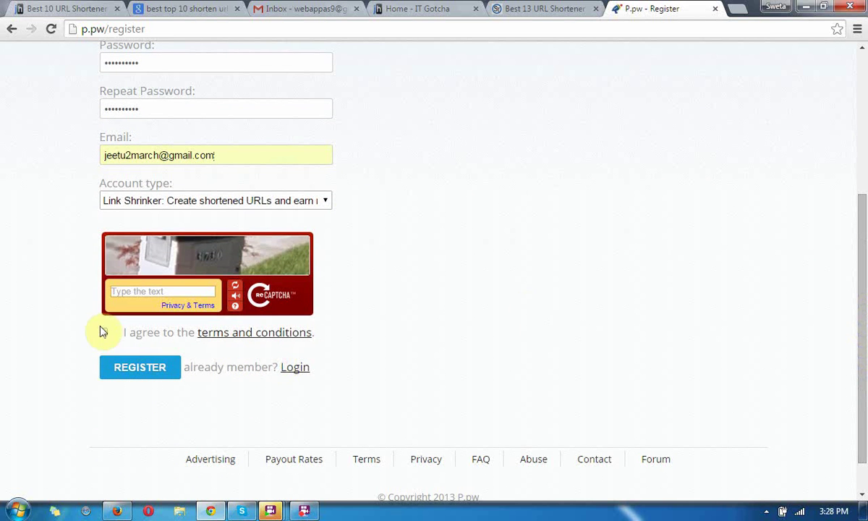
click(105, 333)
click(235, 286)
click(183, 292)
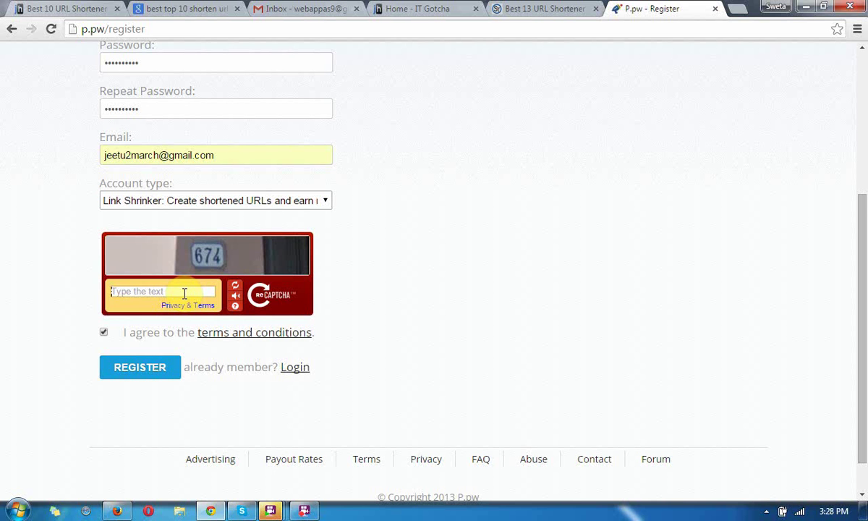
text(674)
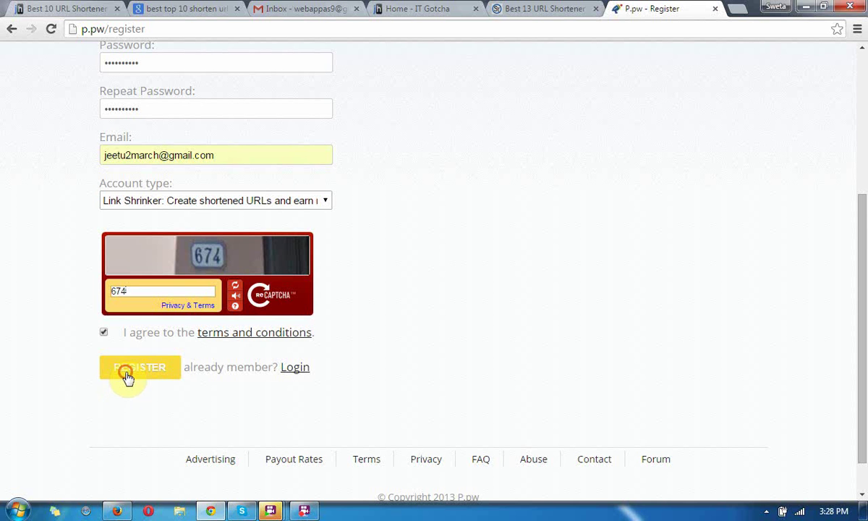
- Submit the registration with the new e-mail and get the activation-link confirmation
click(127, 377)
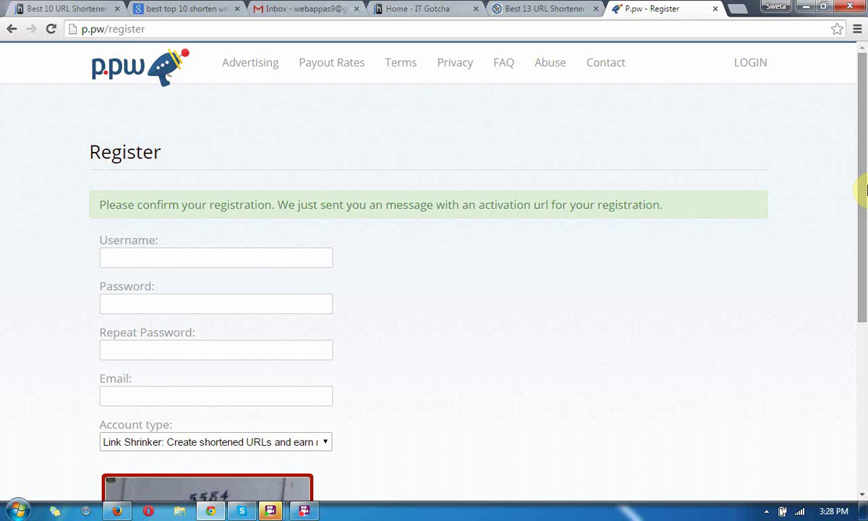
drag(865, 190, 568, 43)
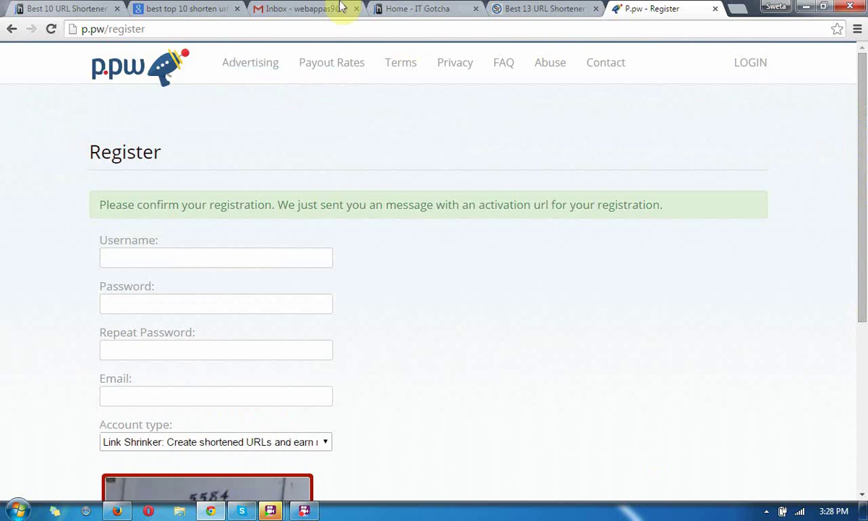
- Sign out of the current Google account in Gmail
click(280, 7)
click(837, 61)
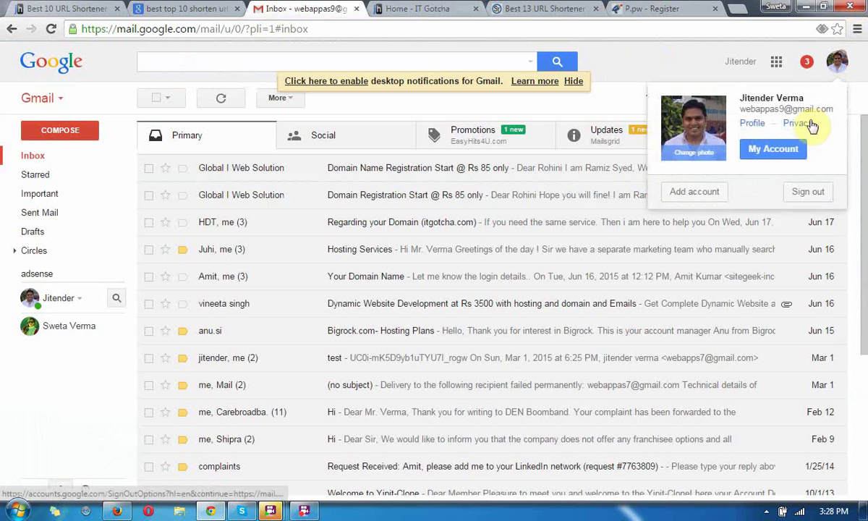
click(808, 191)
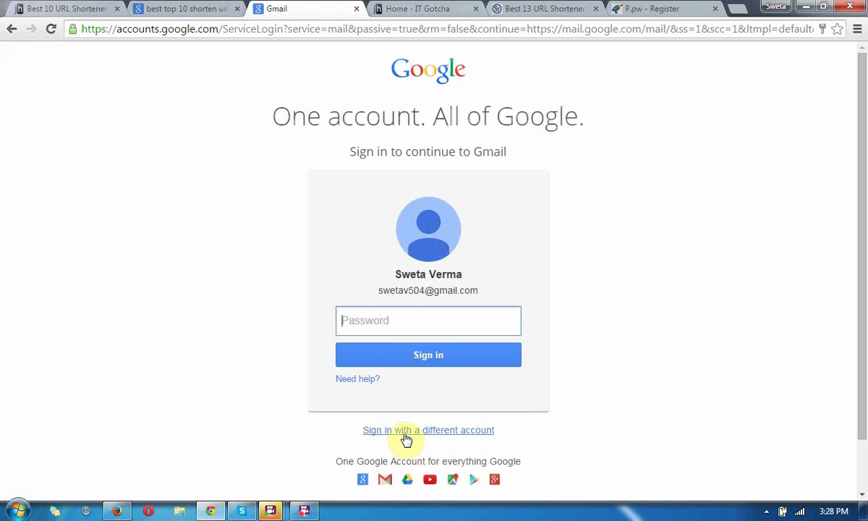
- Sign in with the other saved Google account and skip the mobile-number prompt
click(406, 437)
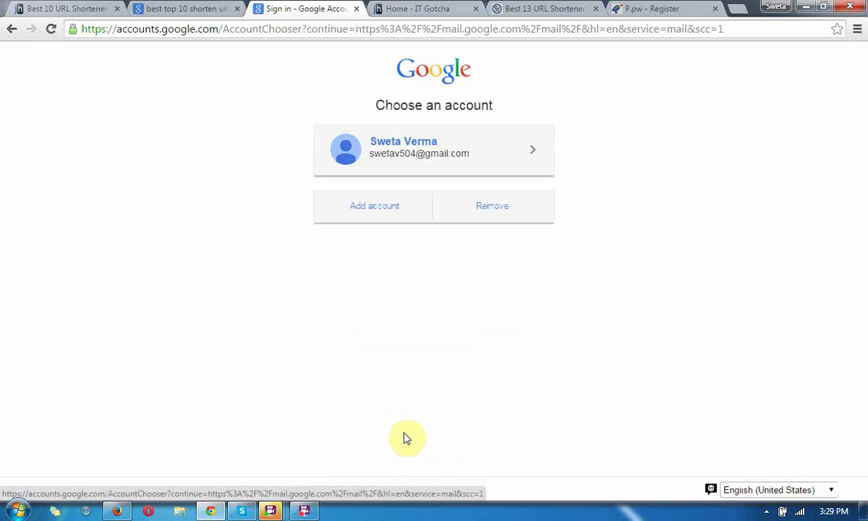
click(391, 205)
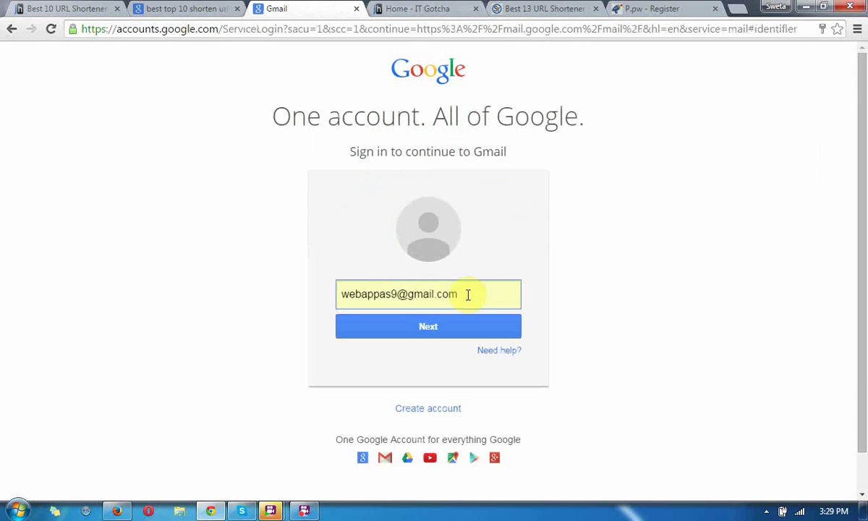
click(471, 292)
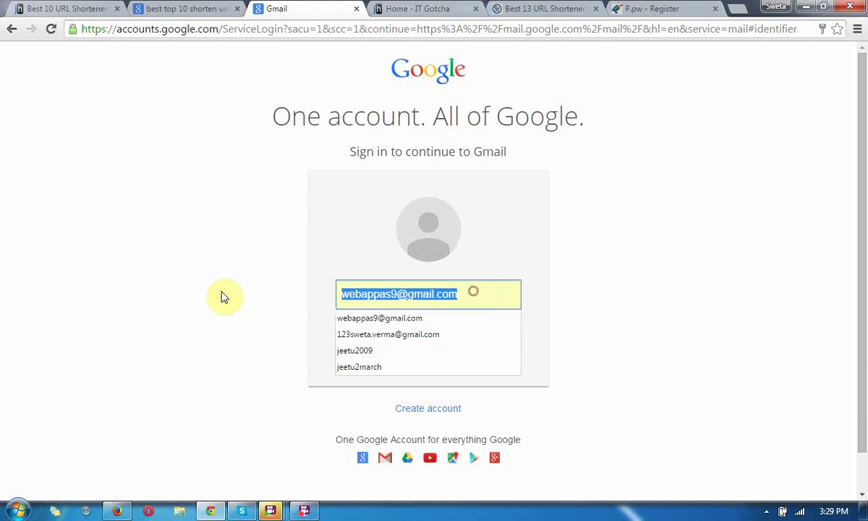
key(Down)
key(Down)
key(Down)
key(Down)
key(Return)
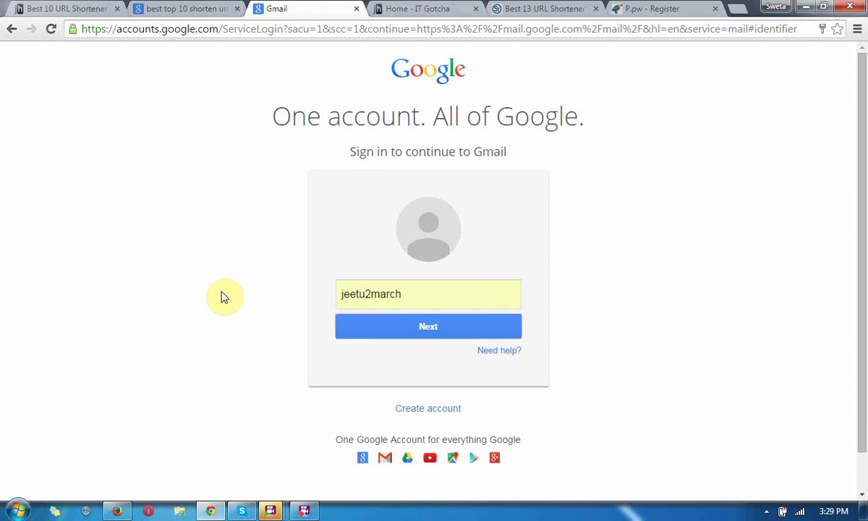
click(388, 327)
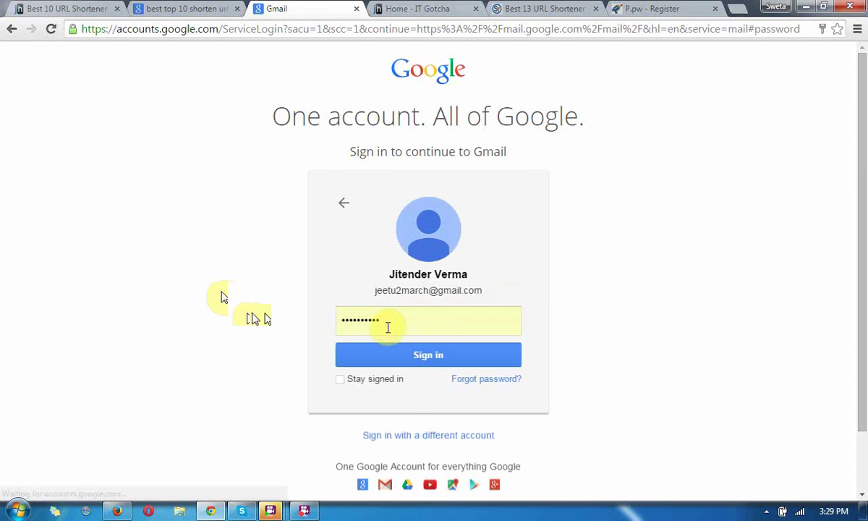
click(406, 366)
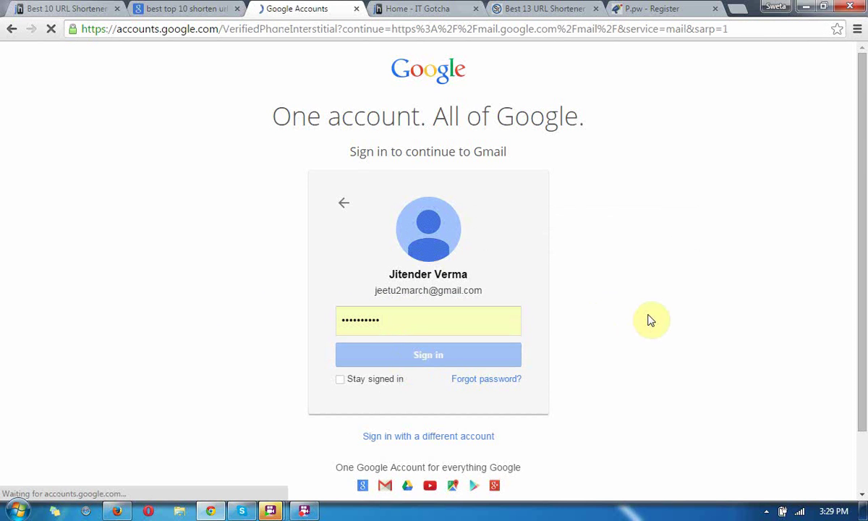
scroll(863, 304, down, 3)
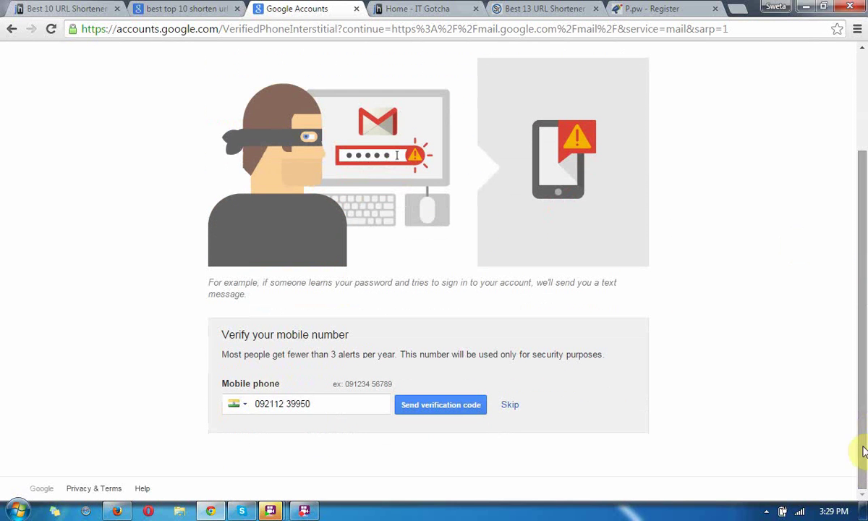
click(510, 407)
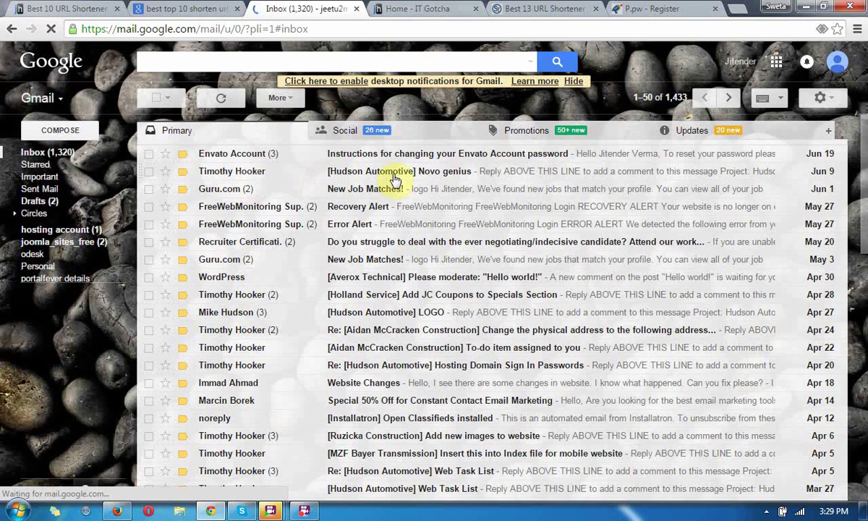
- Check the Promotions, Social and Primary tabs, ending on Updates with 5,638 messages
click(691, 132)
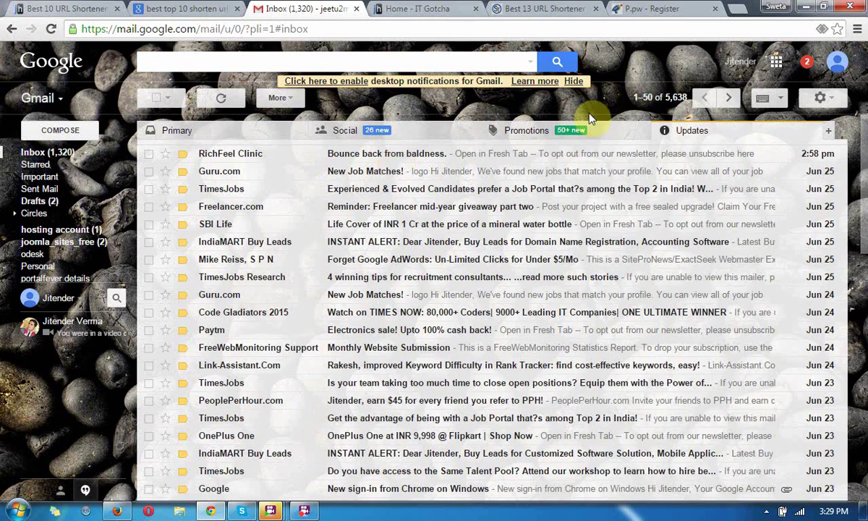
click(578, 136)
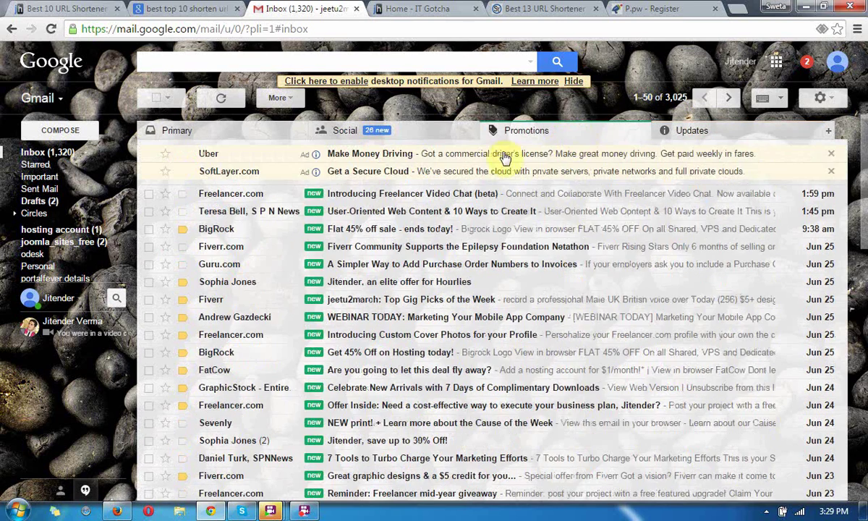
click(396, 141)
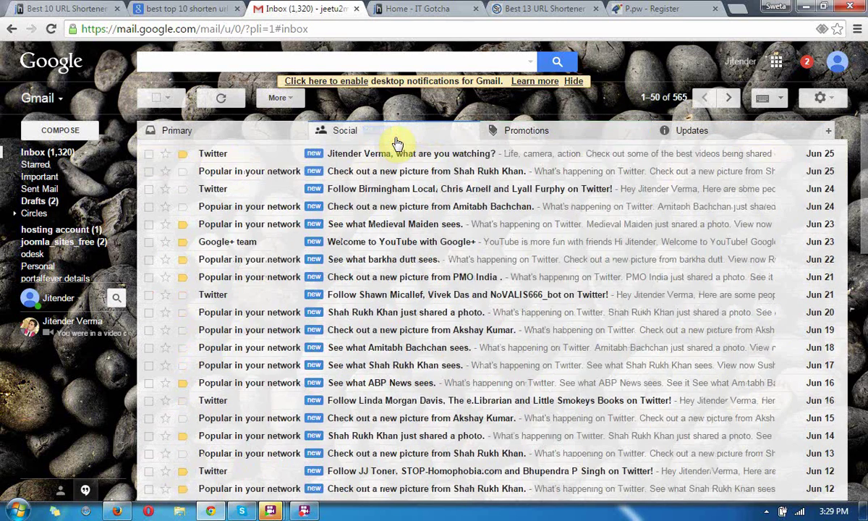
click(243, 140)
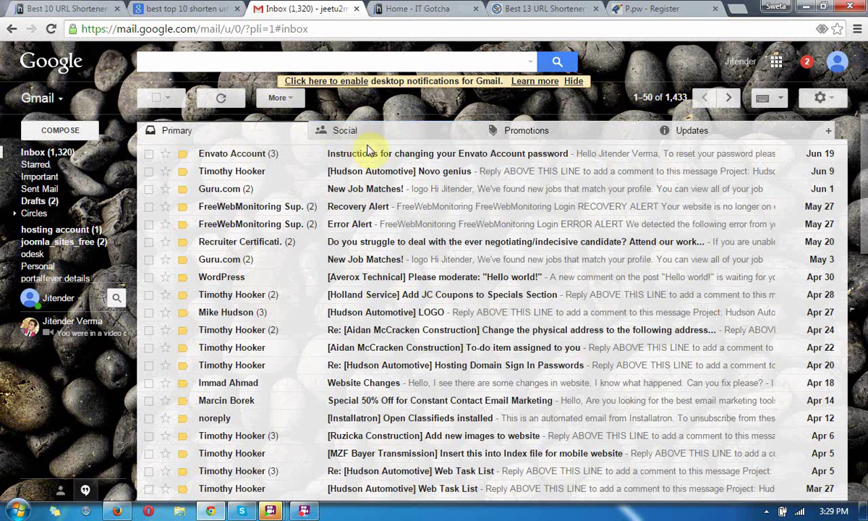
click(407, 137)
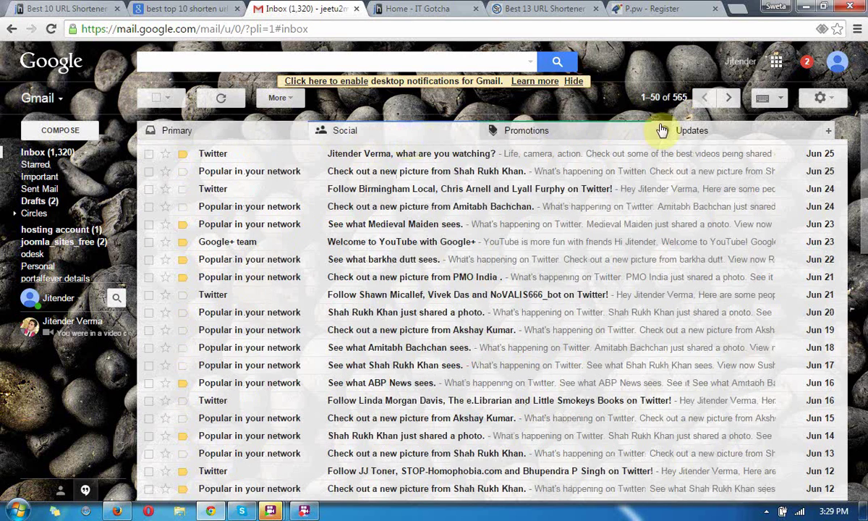
click(696, 140)
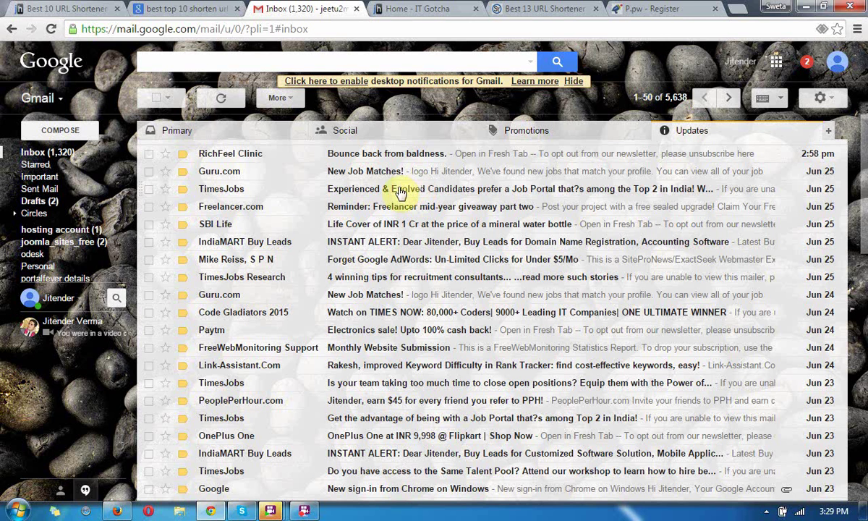
mouse_move(49, 314)
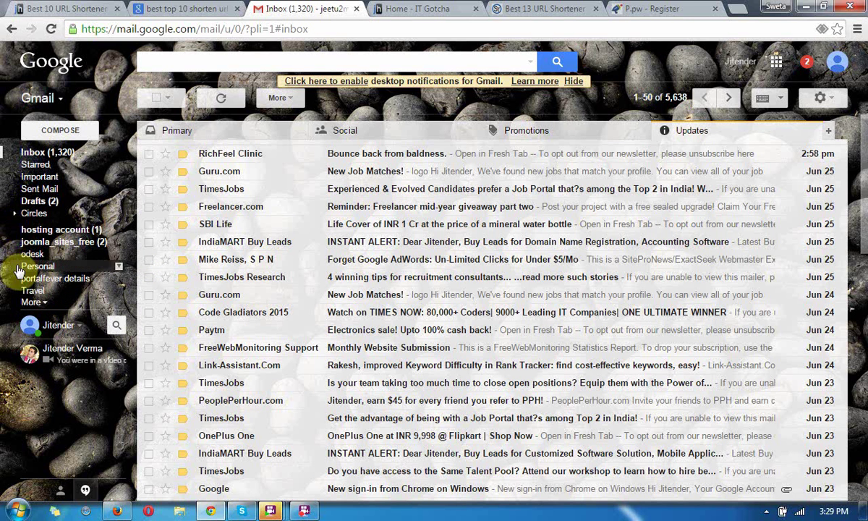
- Look at the top message in the Spam folder, then return to the inbox
click(33, 302)
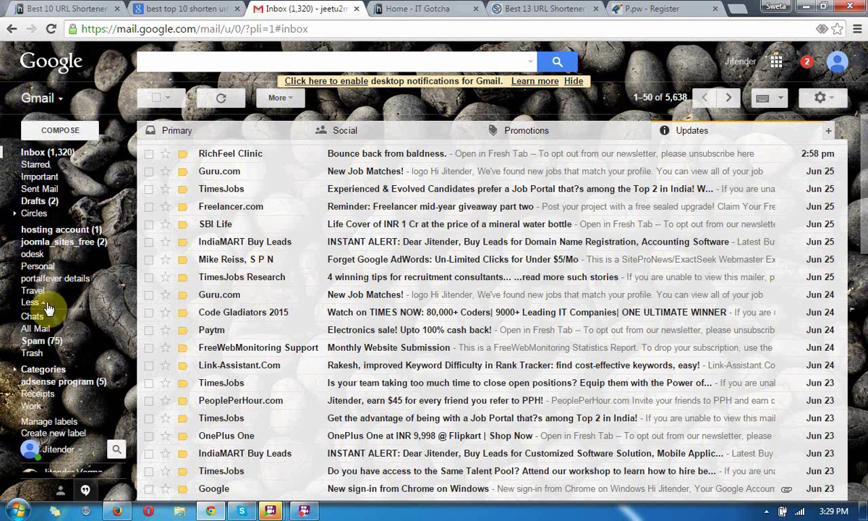
click(38, 343)
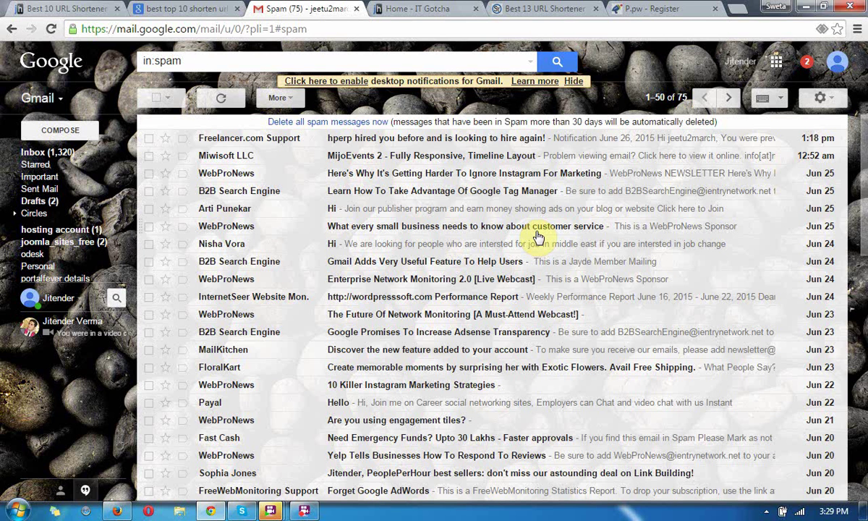
click(227, 142)
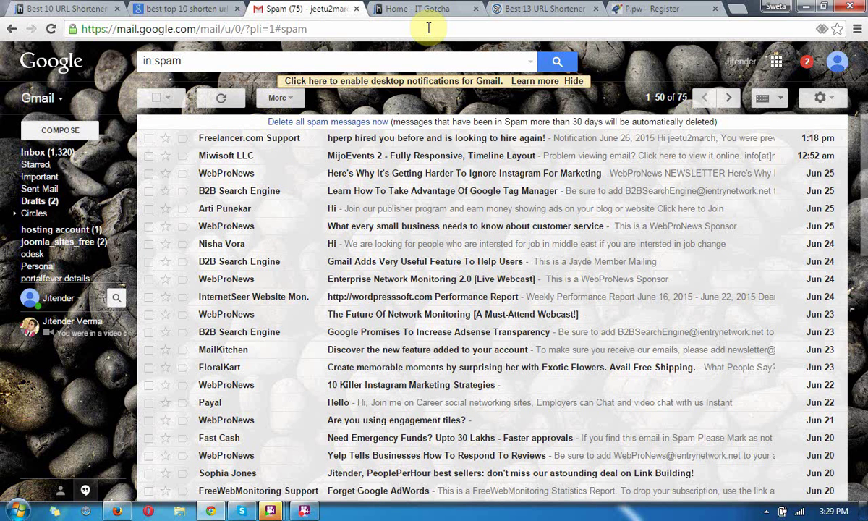
click(63, 152)
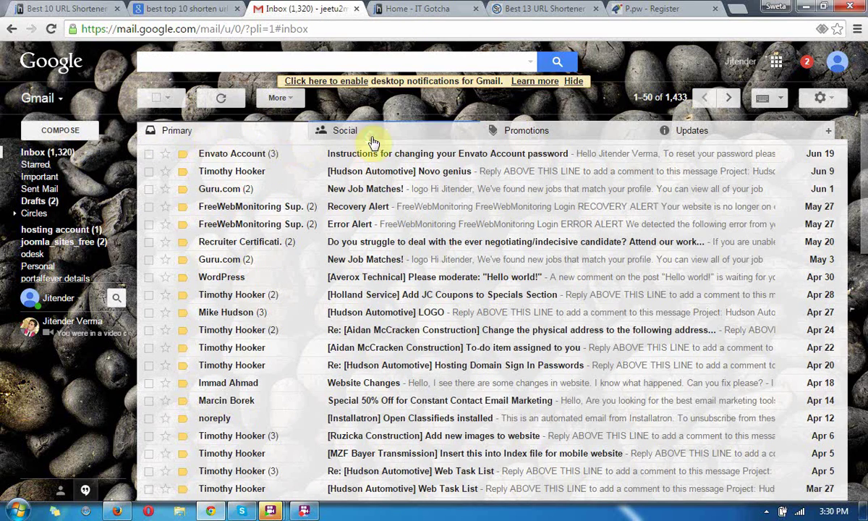
- Browse Social, Promotions and Updates, then open RichFeel Clinic's 'Bounce back from baldness.' email
click(370, 142)
click(506, 132)
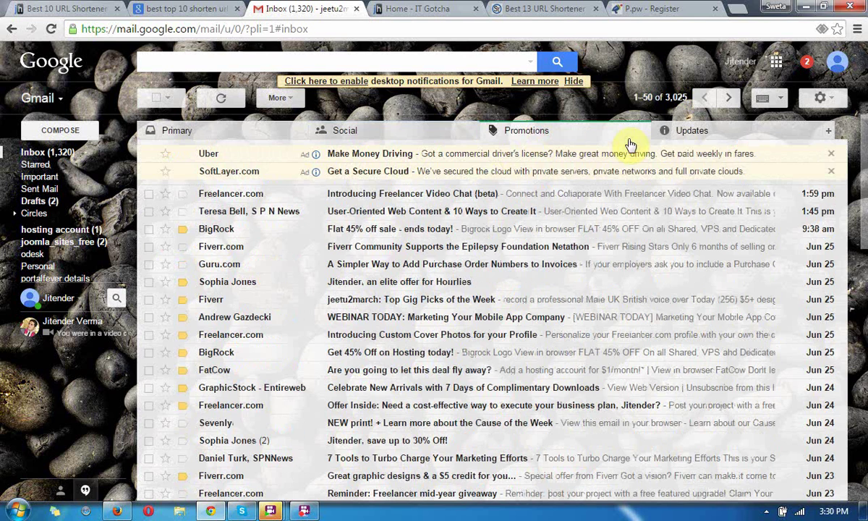
click(715, 135)
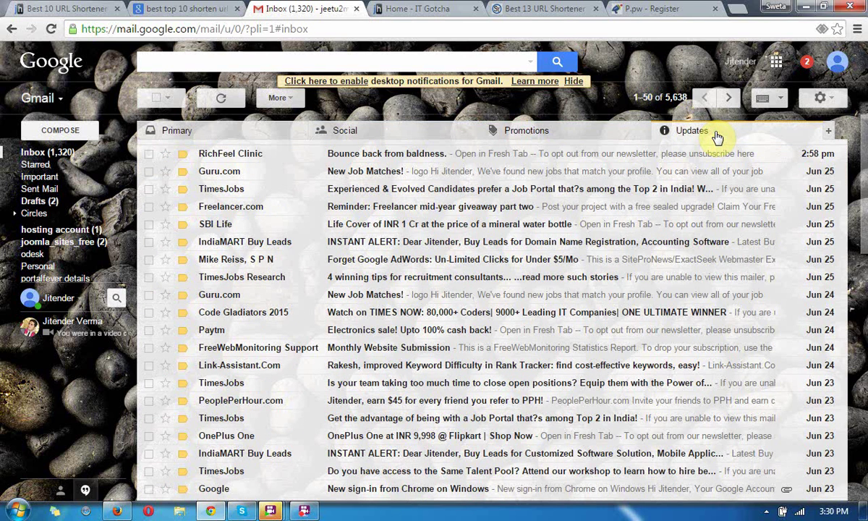
click(404, 158)
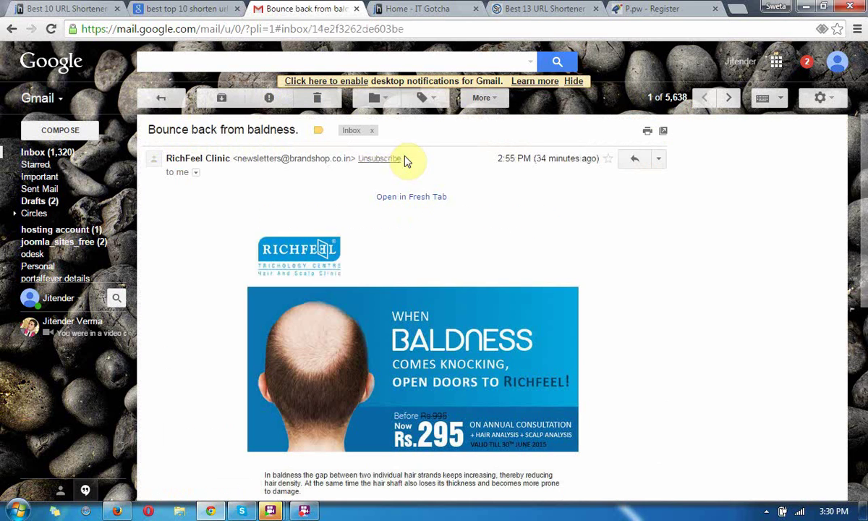
- Return to p.pw and open the publisher dashboard showing 2 views and $1.00098 earned
click(155, 96)
click(653, 8)
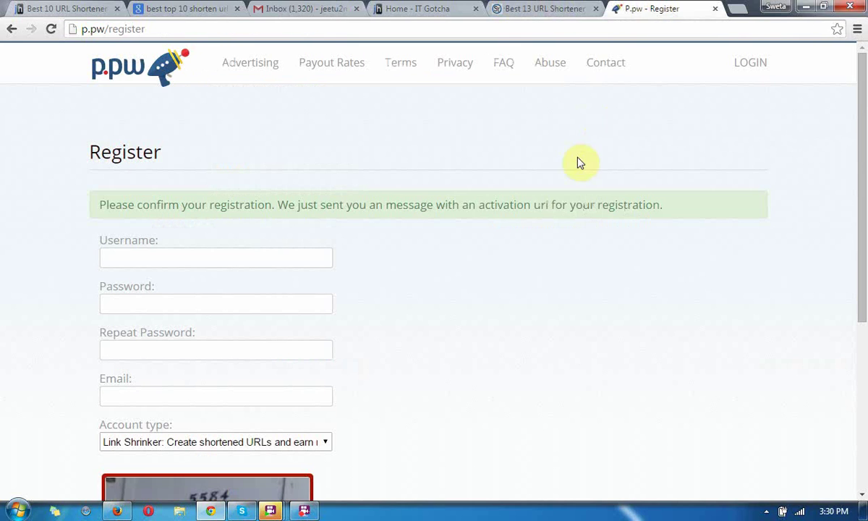
scroll(862, 341, down, 4)
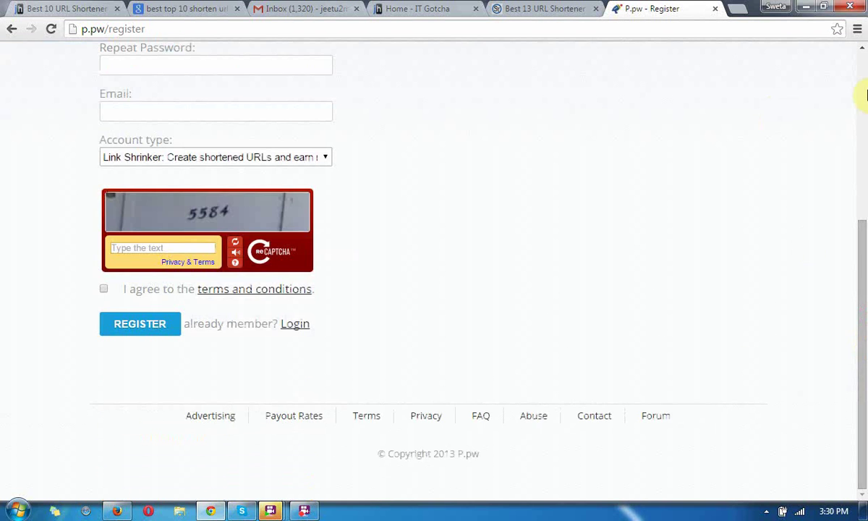
scroll(865, 97, up, 4)
click(156, 66)
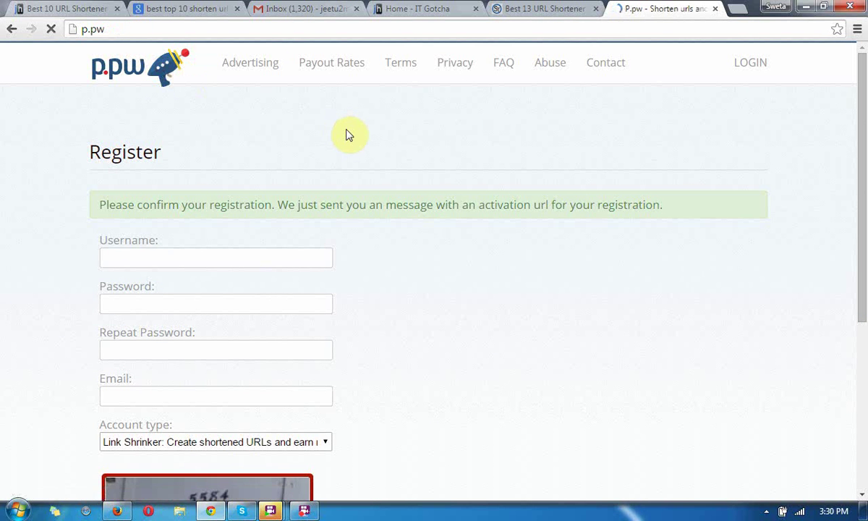
mouse_move(268, 512)
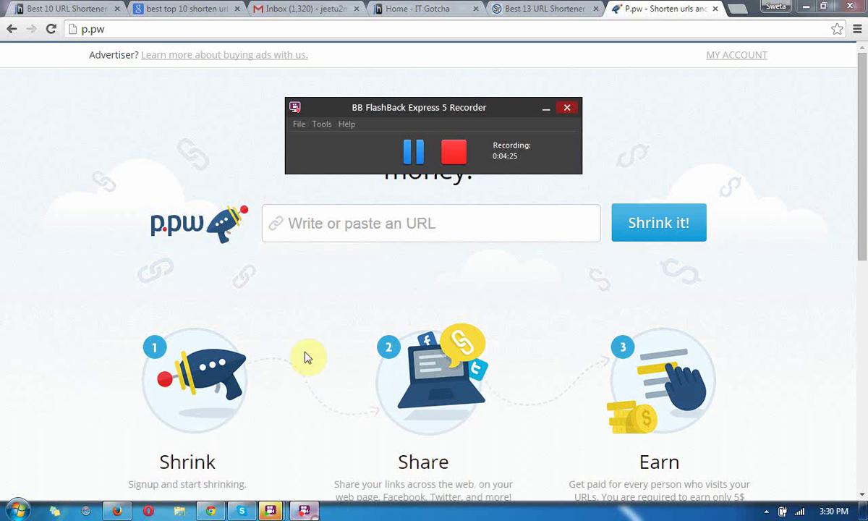
click(413, 156)
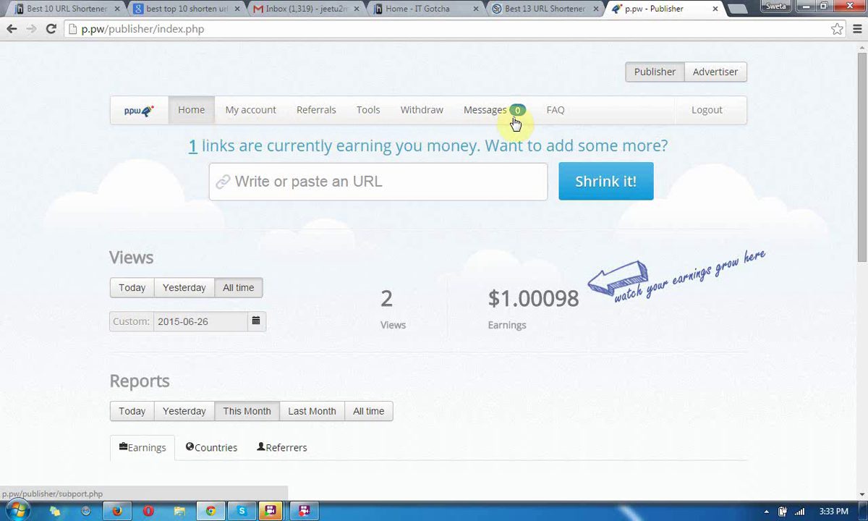
scroll(862, 246, down, 2)
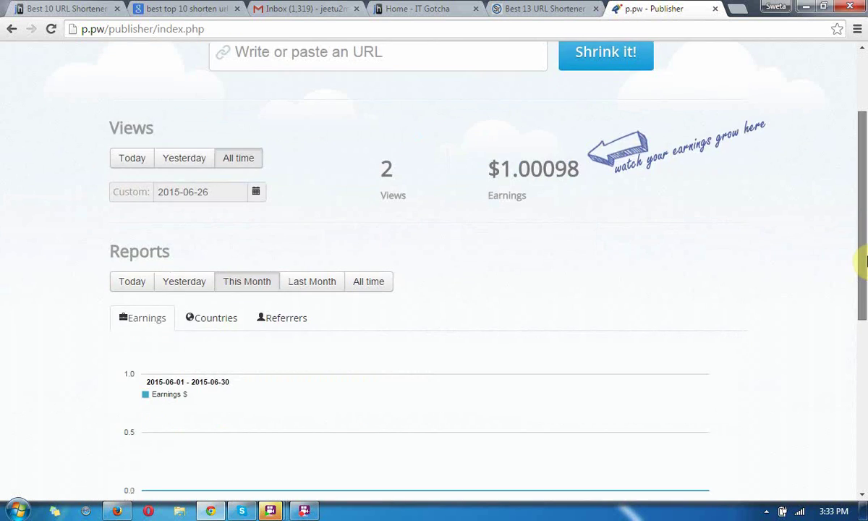
drag(862, 260, 864, 454)
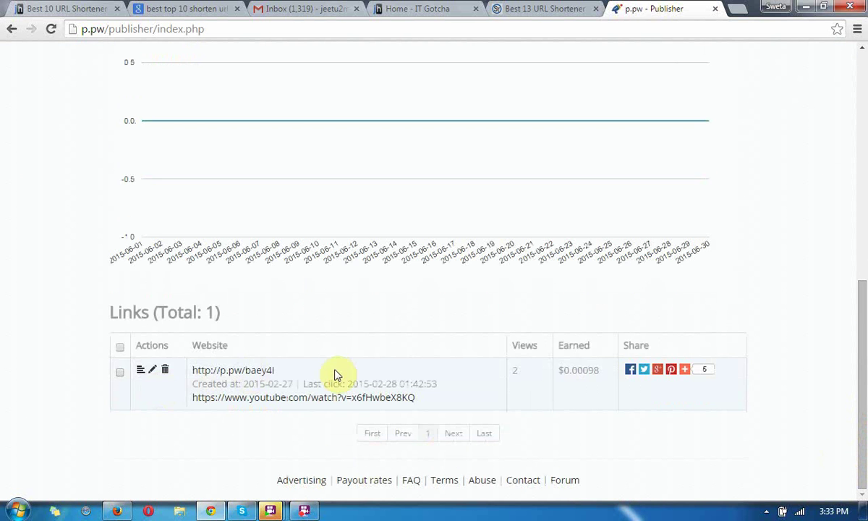
drag(863, 396, 862, 188)
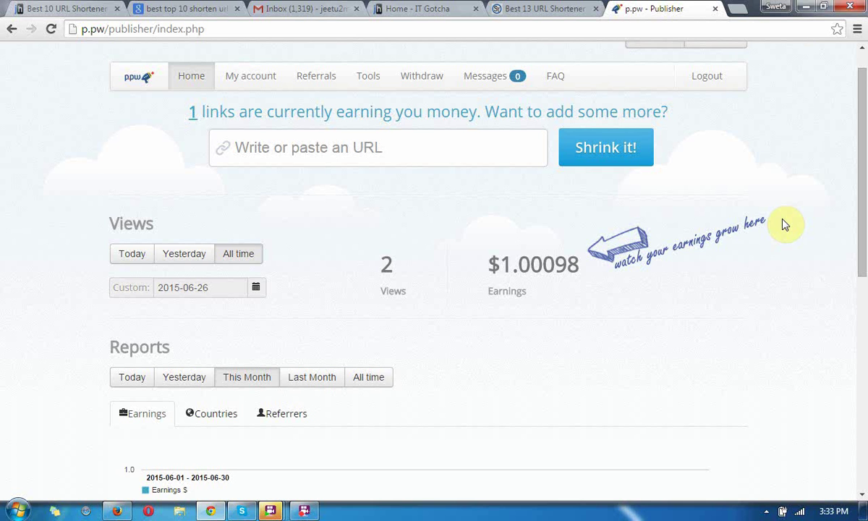
drag(862, 78, 863, 63)
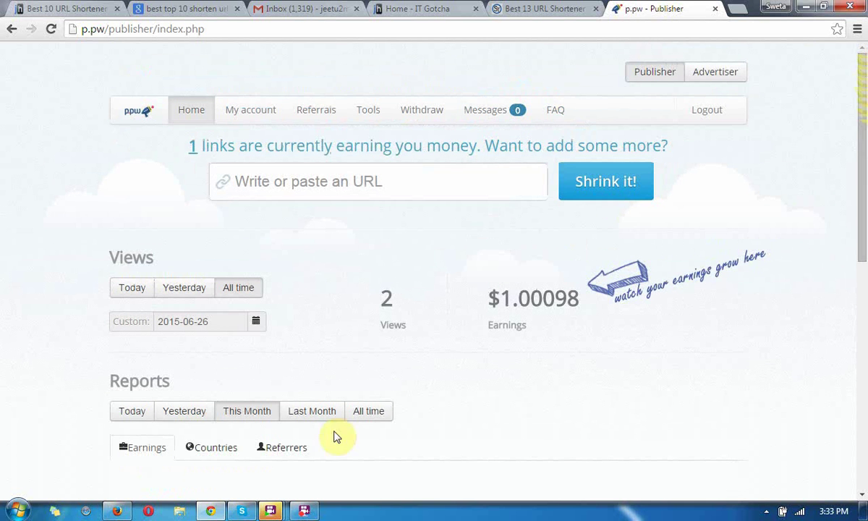